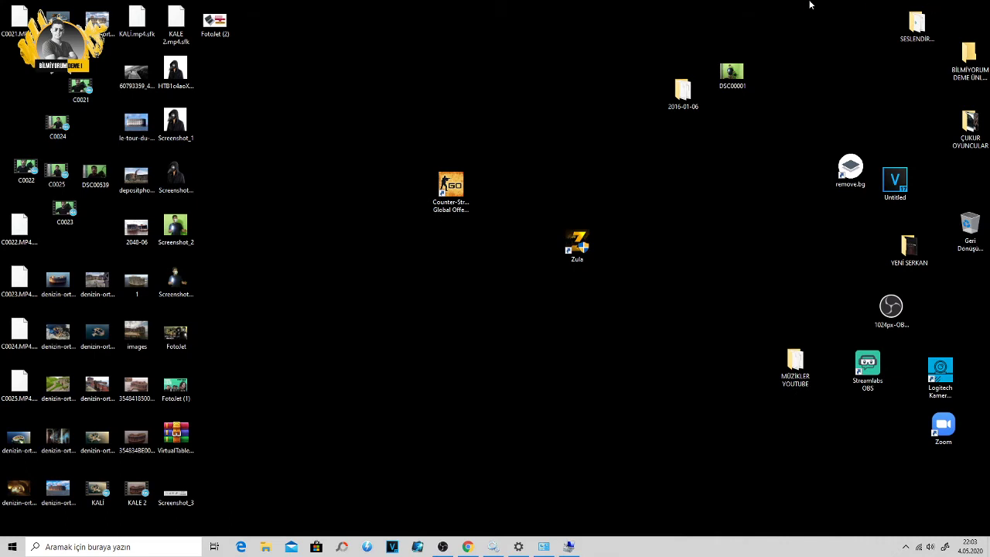
left_click_drag(340, 160, 345, 133)
left_click(337, 143)
left_click_drag(669, 301, 694, 303)
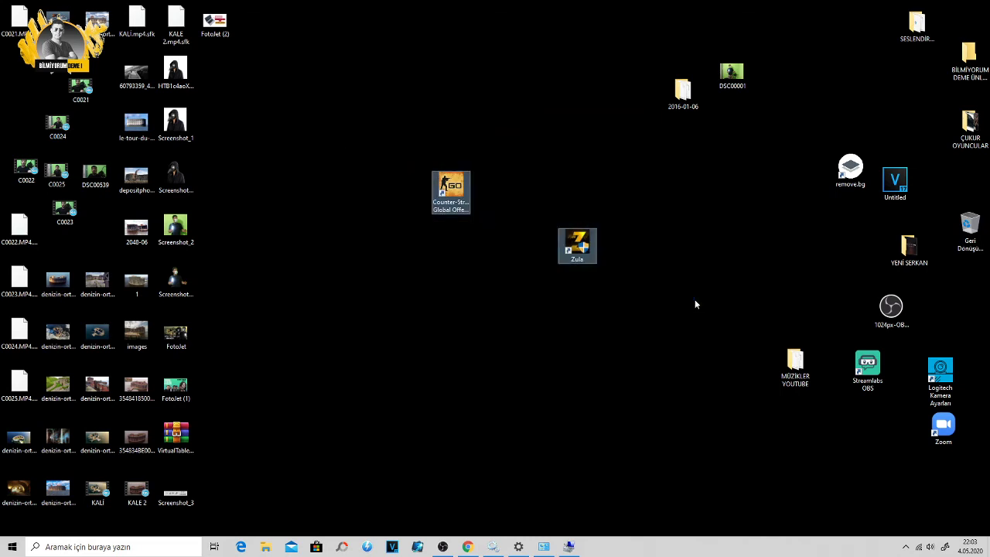
left_click(688, 309)
left_click_drag(324, 155, 693, 323)
left_click(682, 312)
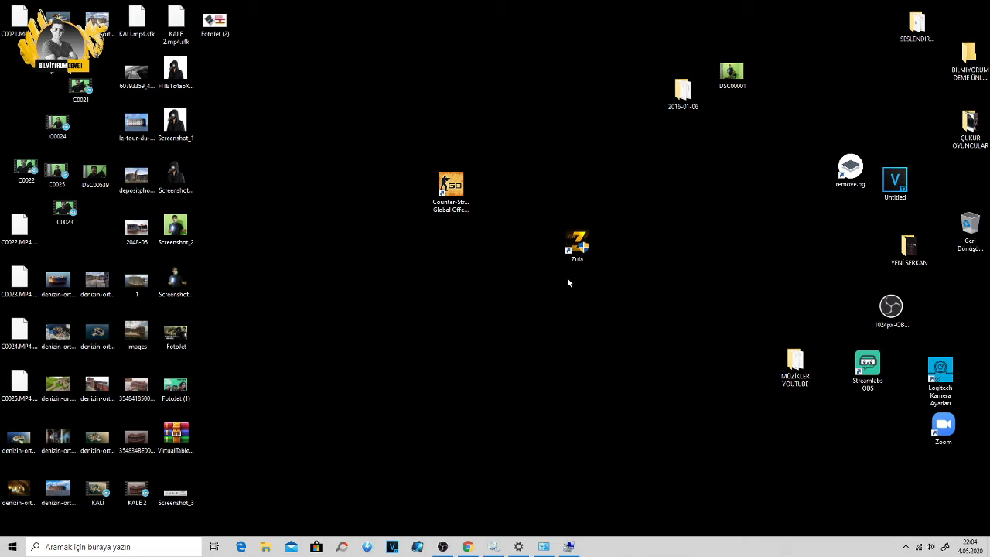
Arrange the Zula and Counter-Strike shortcuts side by side on the desktop
left_click_drag(582, 251, 568, 203)
left_click_drag(451, 189, 438, 193)
left_click_drag(564, 204, 505, 198)
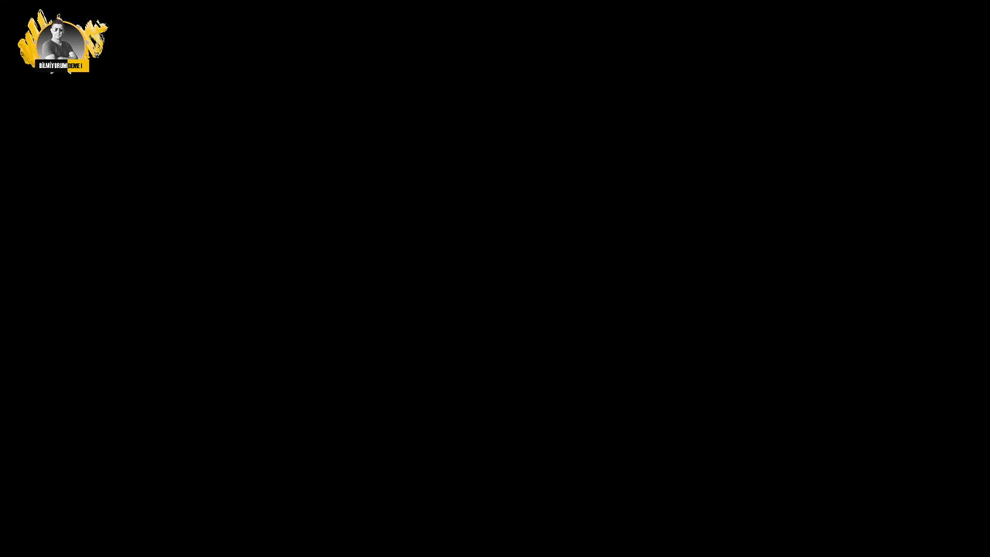
Open Task Manager from the Windows security options
left_click(477, 281)
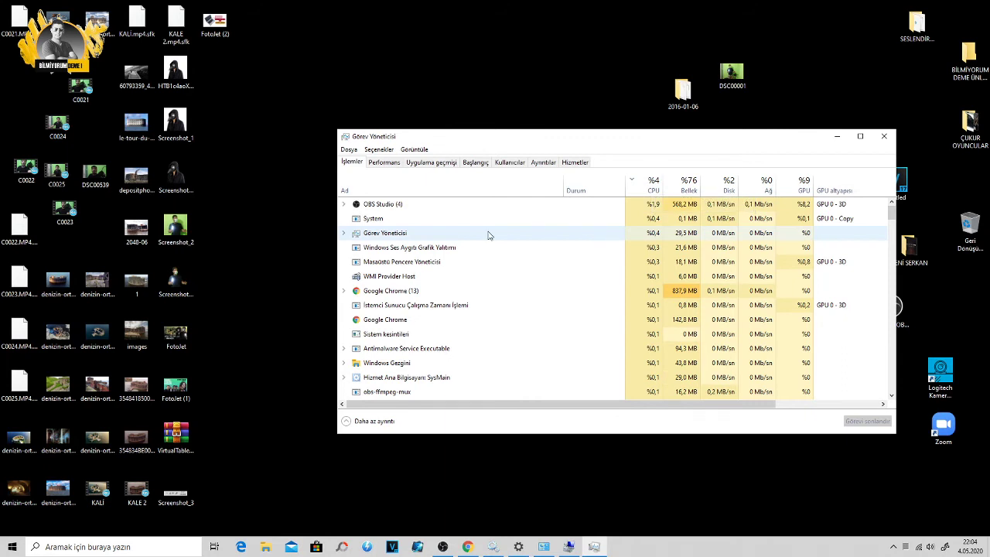
Launch VEGAS Pro 17 without restoring the autosaved project, and close it again
left_click(393, 547)
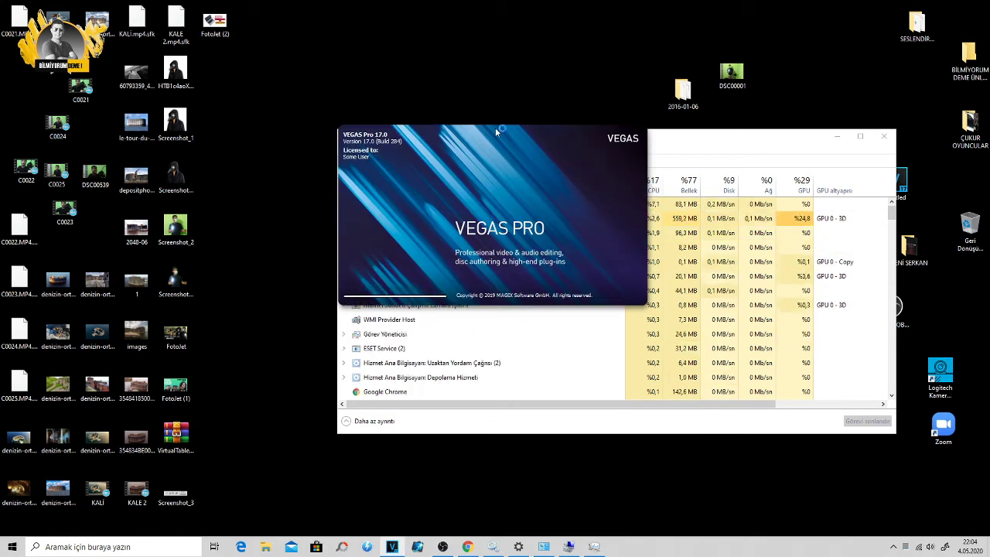
left_click(749, 147)
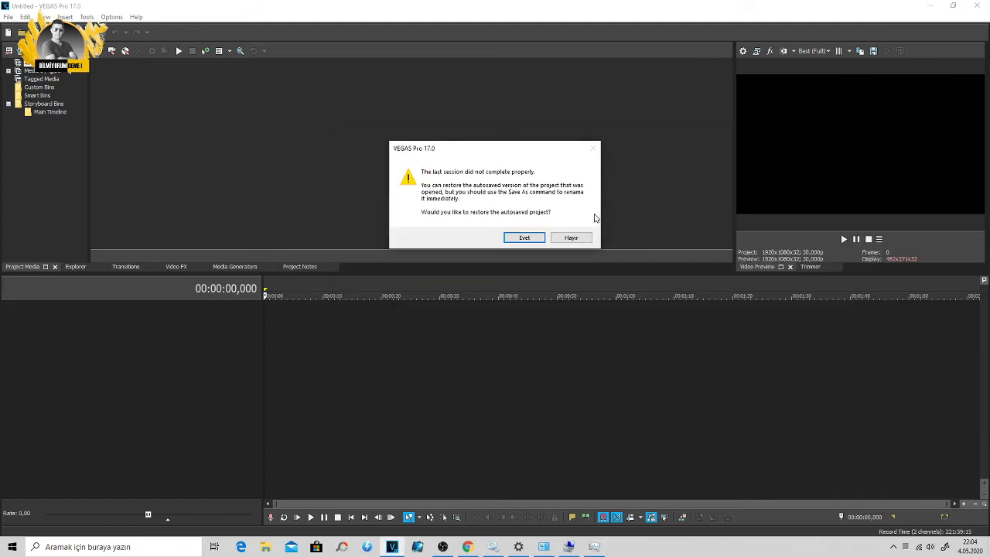
left_click(571, 238)
left_click(976, 6)
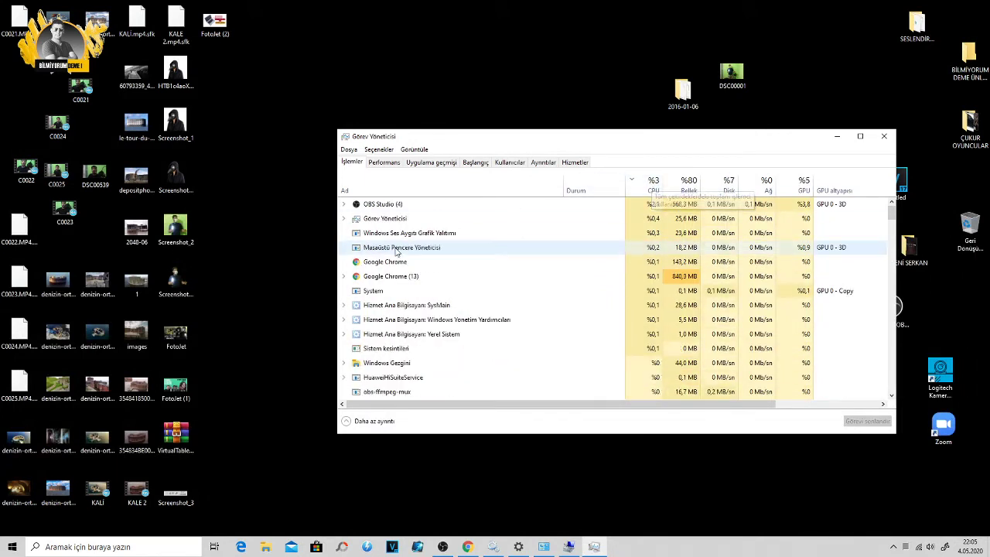
Examine the running processes in Task Manager and the actions available for the Google Chrome process
left_click(379, 275)
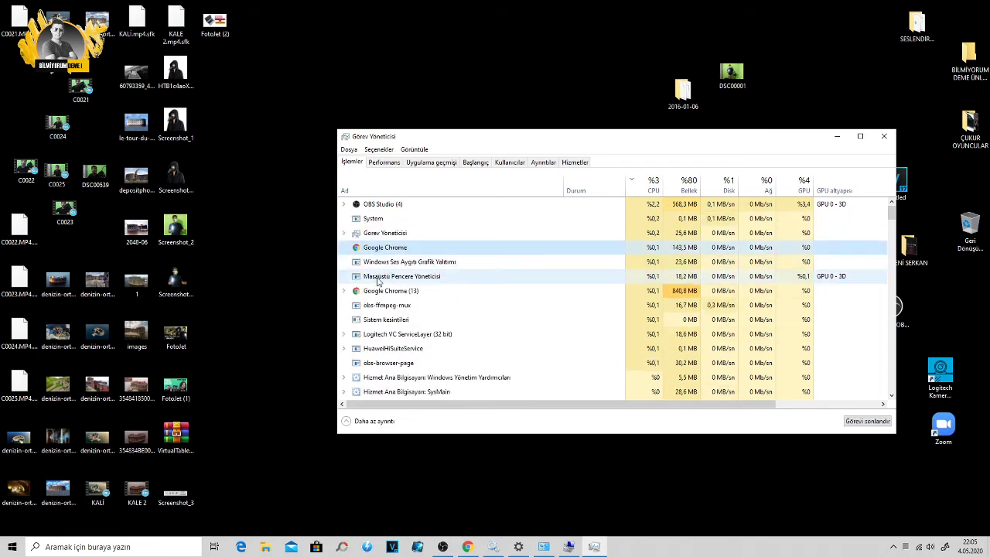
right_click(393, 251)
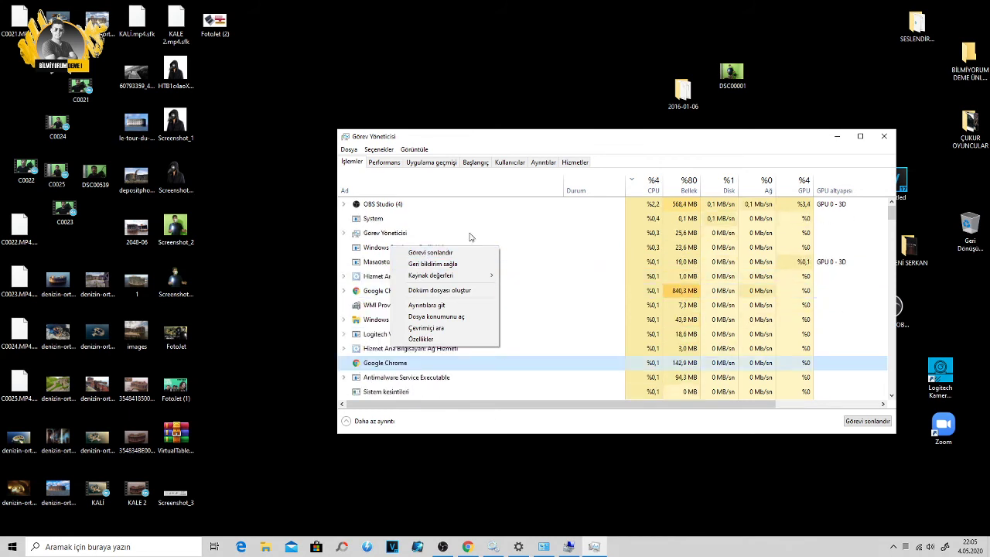
left_click(482, 143)
scroll(404, 294, "down", 1)
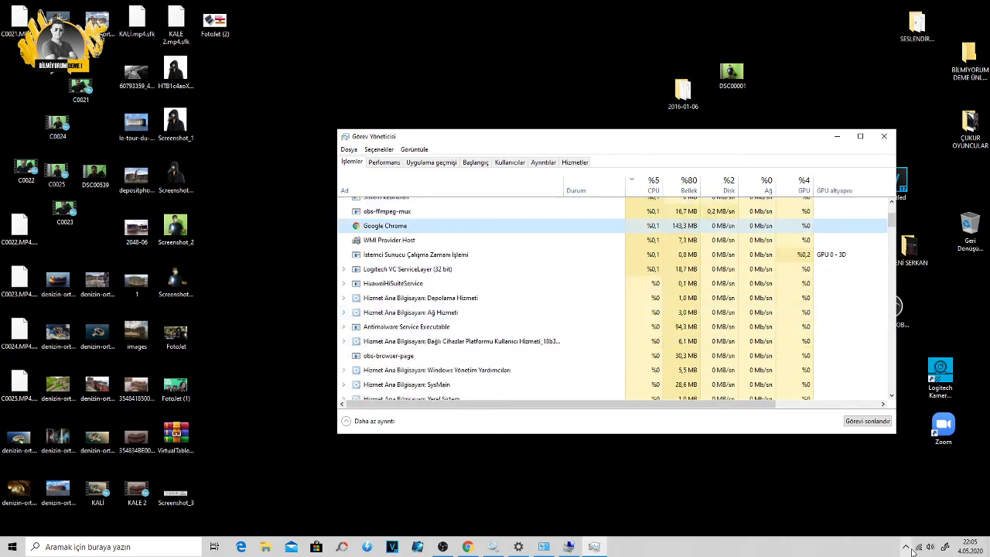
Pause ESET NOD32 antivirus and antispyware protection until the computer is restarted, and close the ESET window
left_click(906, 547)
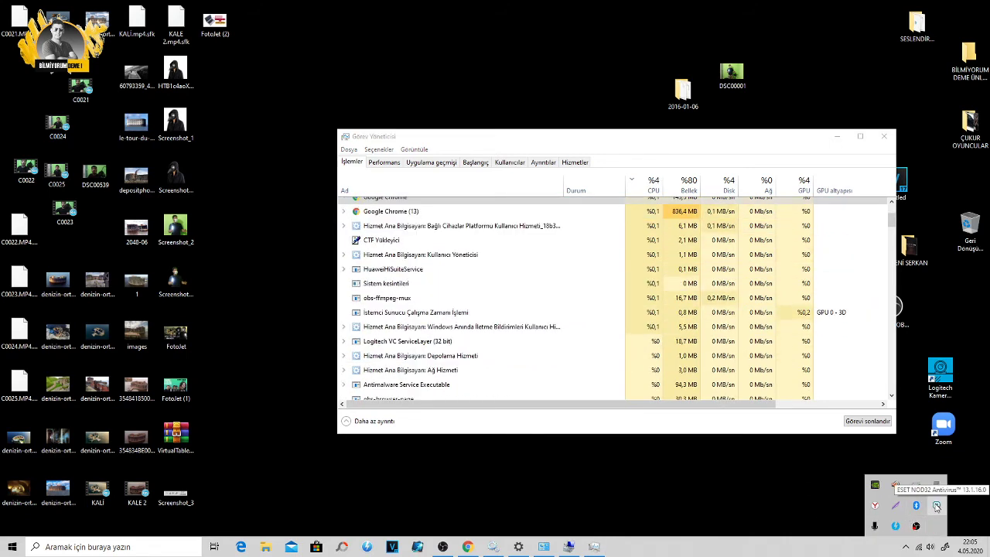
right_click(936, 506)
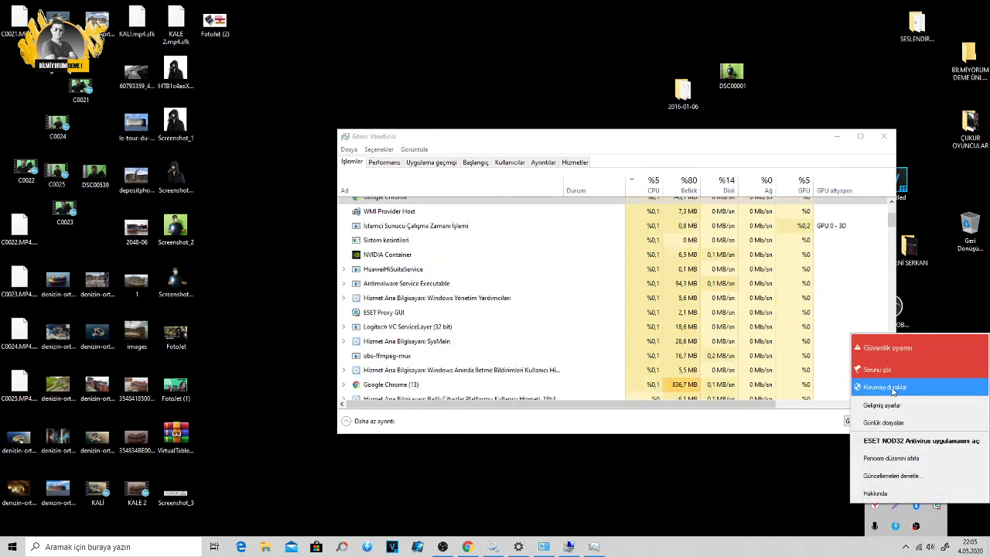
left_click(894, 389)
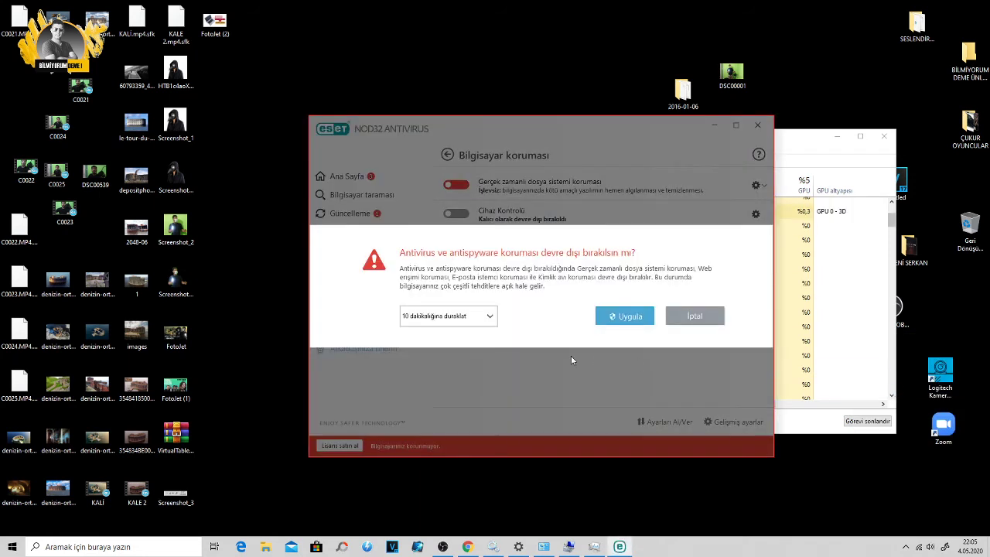
left_click(488, 316)
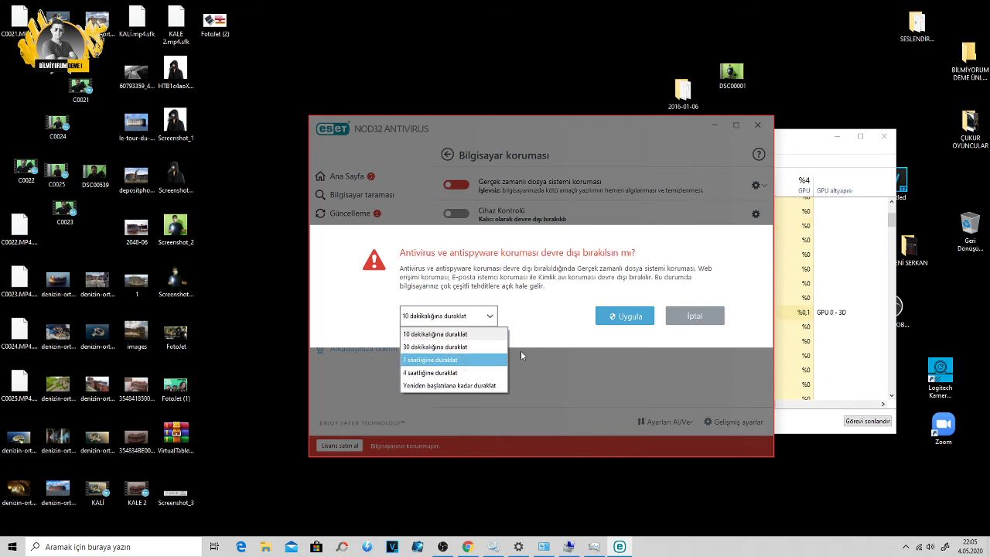
left_click(449, 385)
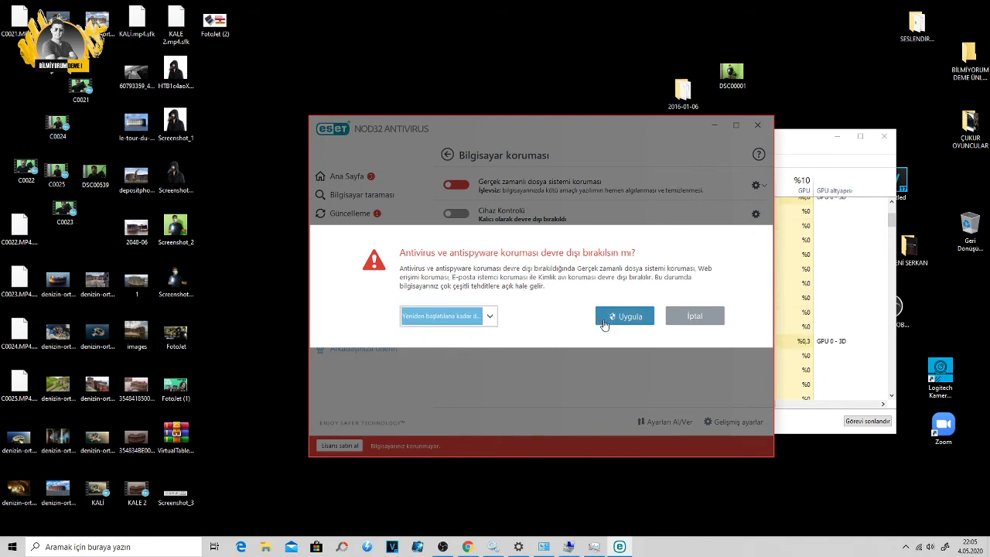
left_click(624, 316)
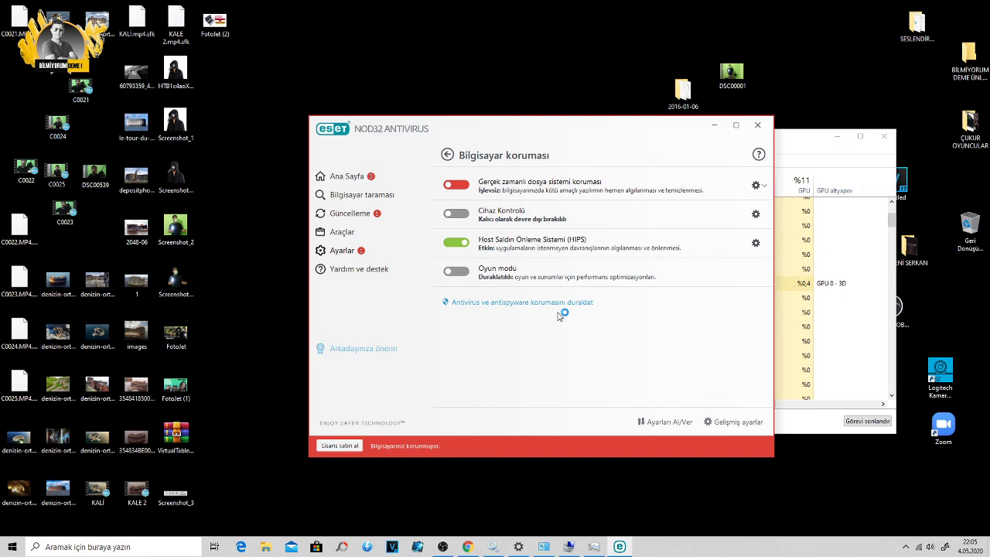
left_click(758, 125)
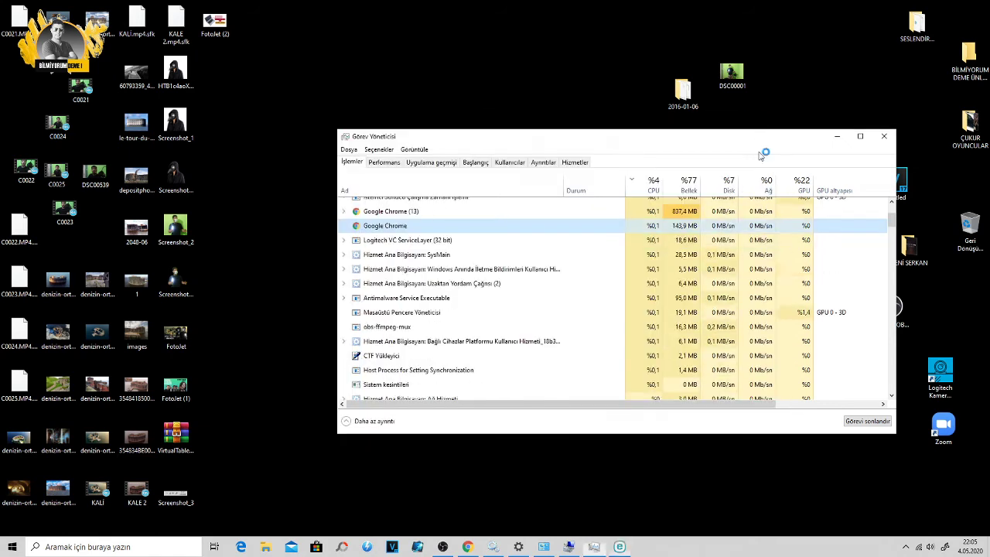
Check the ESET NOD32 options among the background apps for its protection status
left_click(906, 547)
right_click(940, 507)
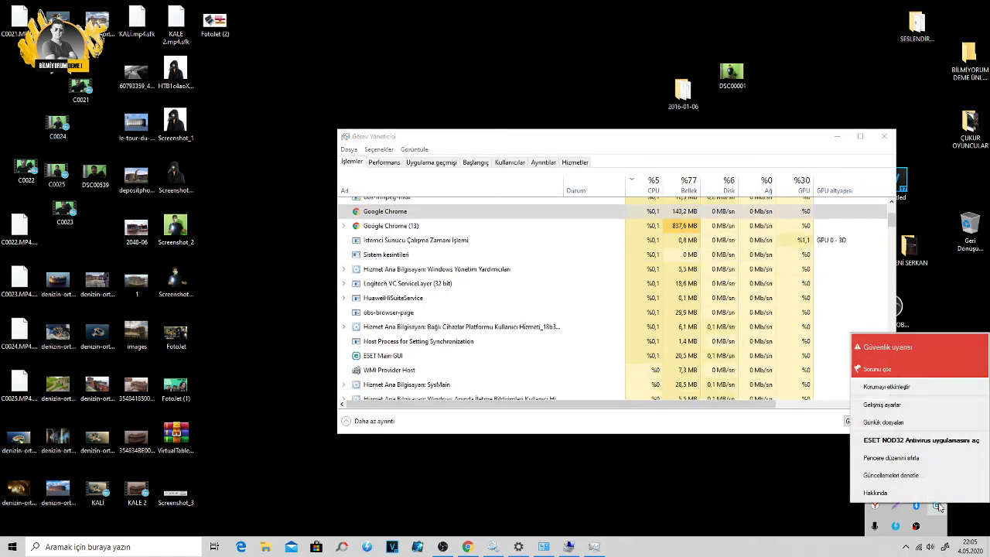
left_click(798, 496)
Exit the Yandex and DAEMON Tools Lite background apps, and minimise Task Manager
left_click(906, 547)
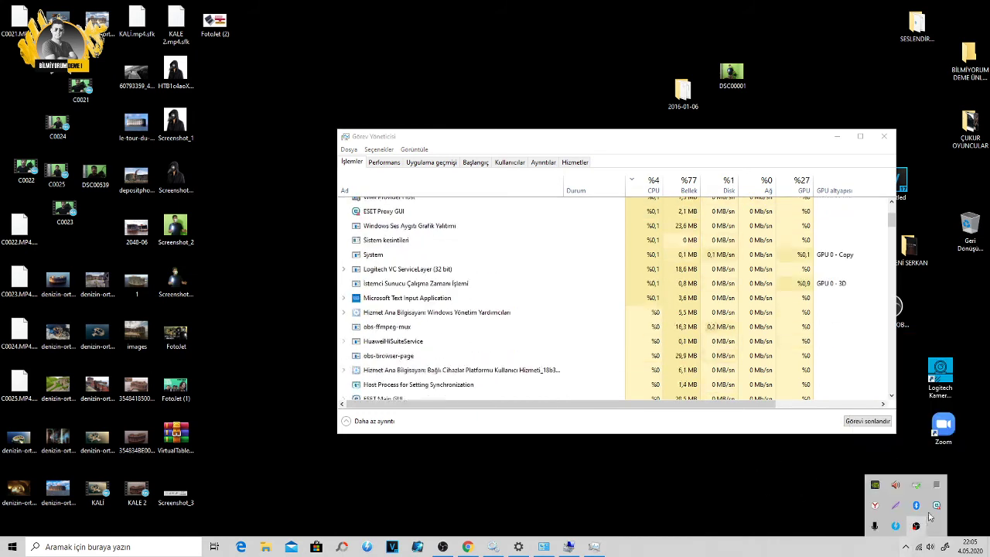
right_click(875, 509)
left_click(888, 504)
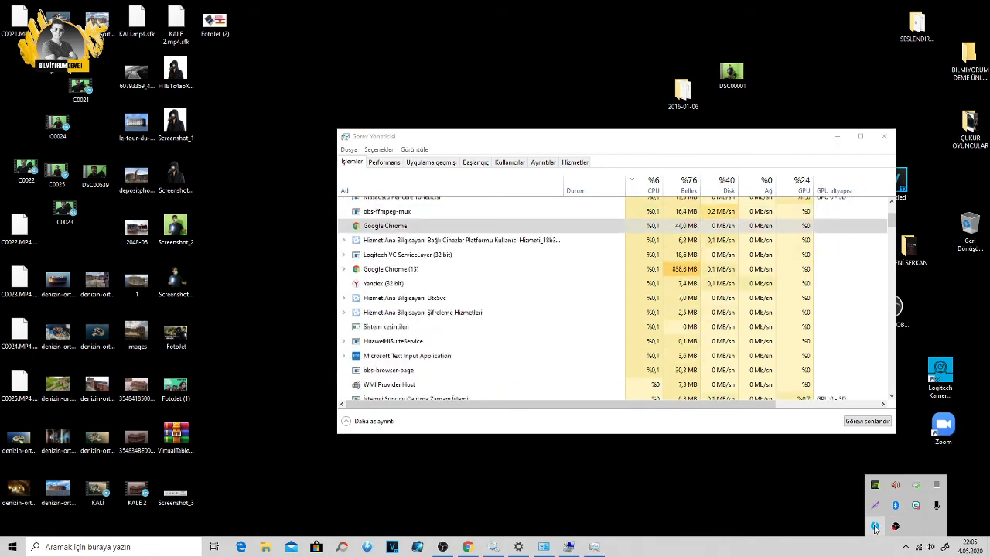
right_click(875, 529)
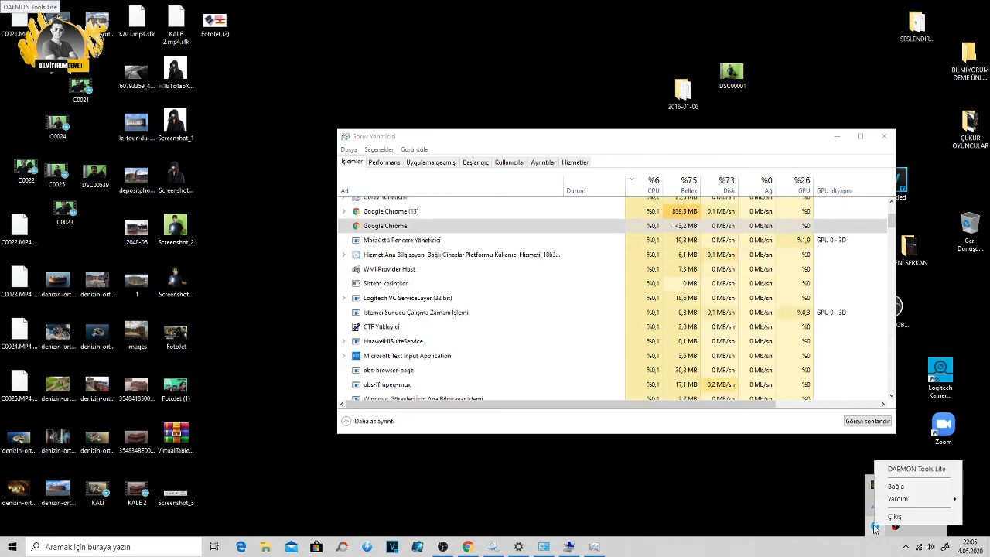
left_click(886, 526)
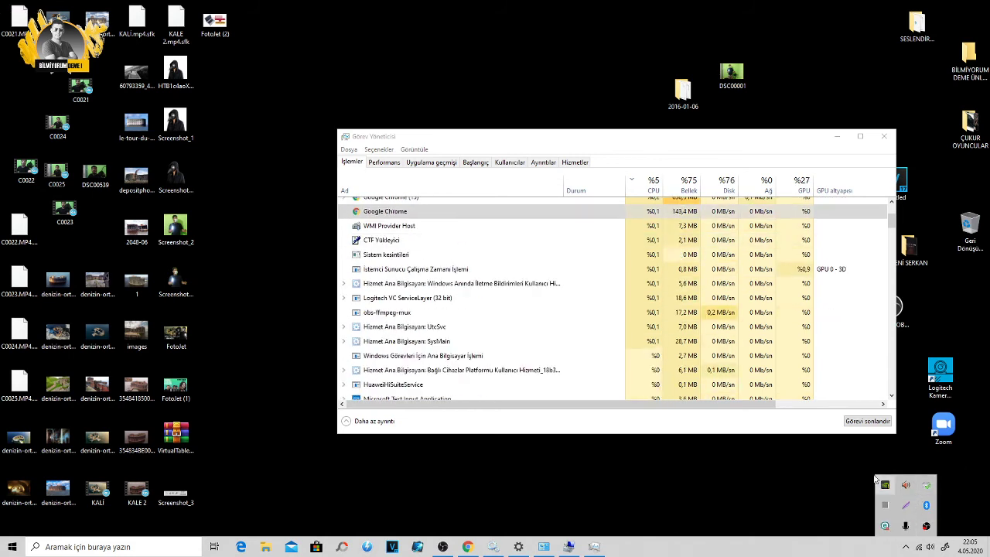
left_click(837, 136)
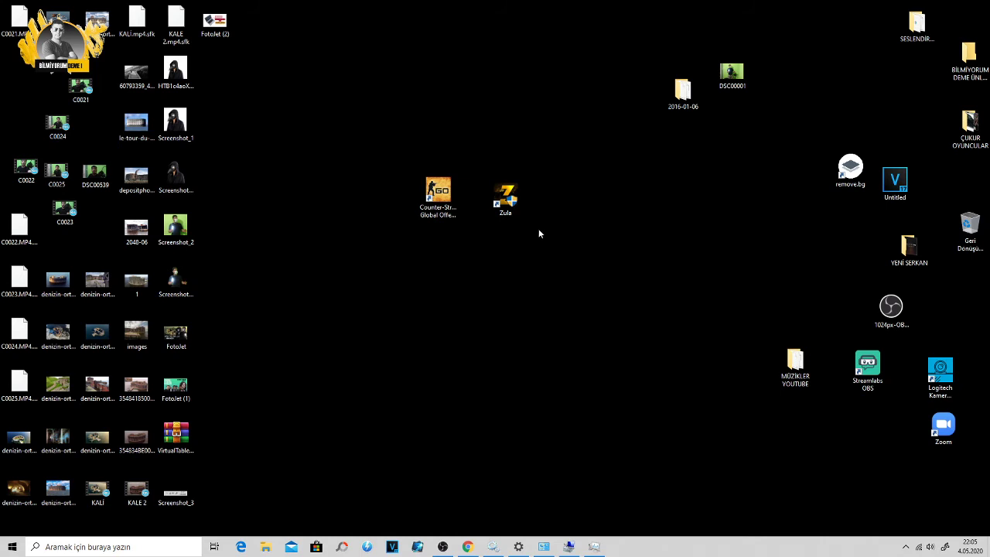
Open the Zula shortcut's compatibility properties and try enabling compatibility mode for Windows 8
left_click_drag(506, 195, 600, 265)
right_click(600, 253)
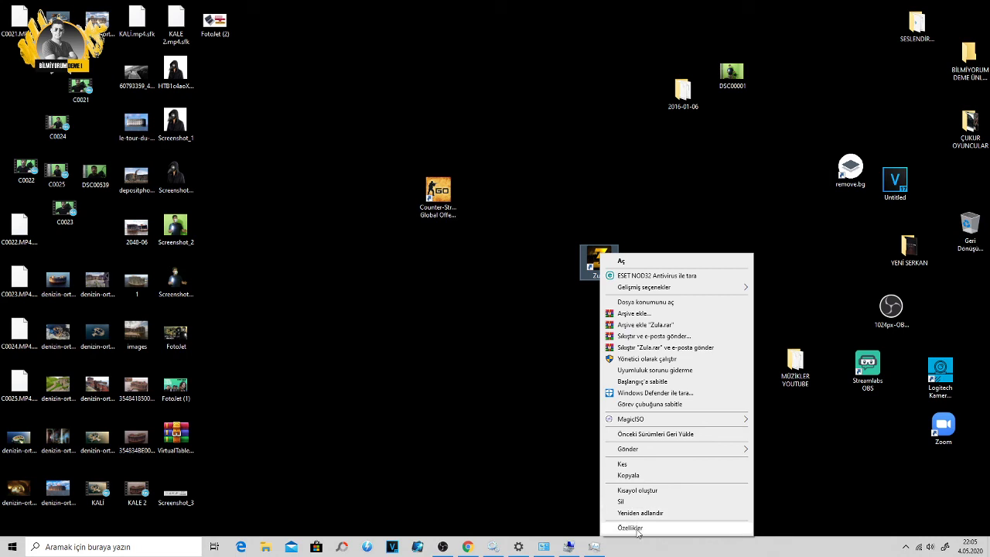
left_click(631, 527)
left_click(671, 281)
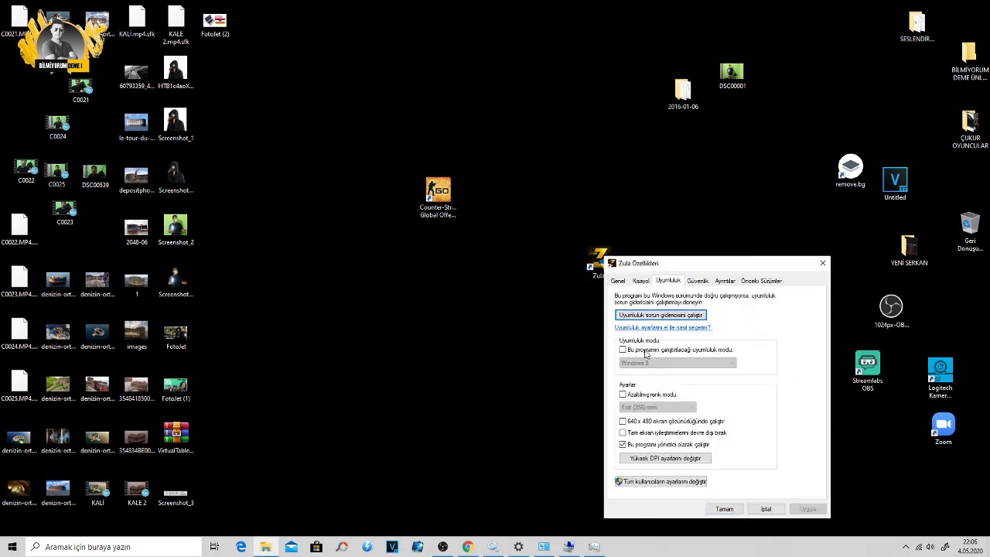
left_click(623, 350)
left_click(638, 366)
left_click(638, 366)
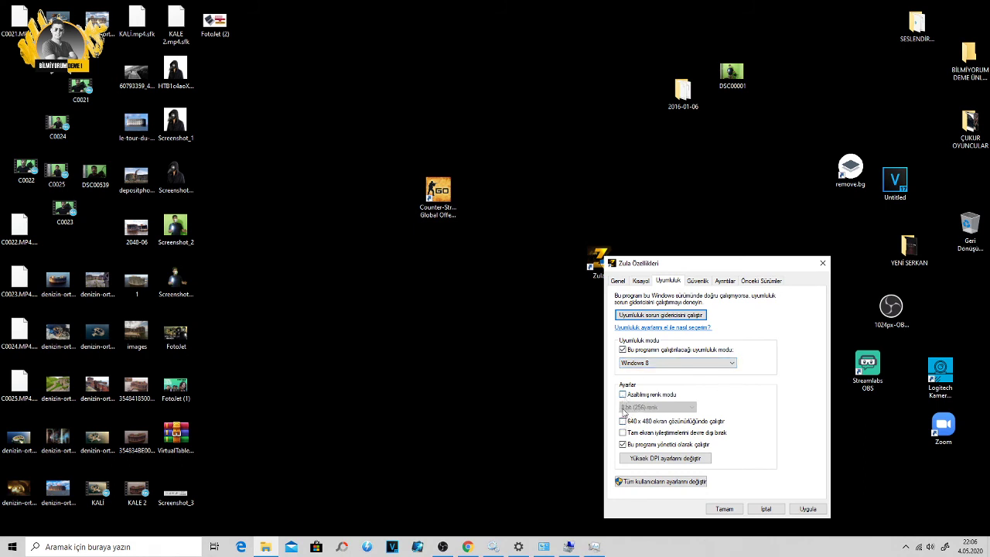
Try the reduced colour mode and 640 x 480 resolution options for Zula, and cancel the property changes
left_click(623, 395)
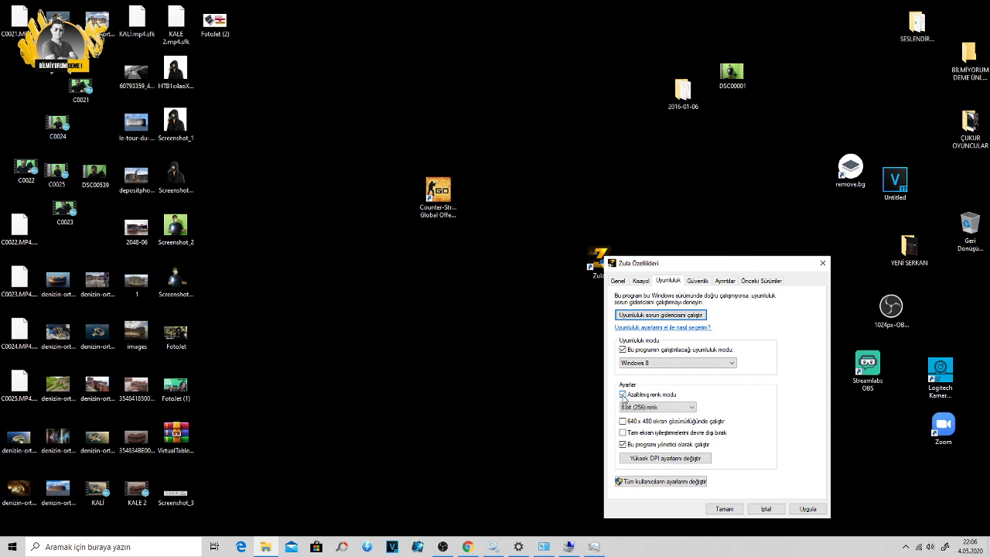
left_click(623, 395)
left_click(622, 421)
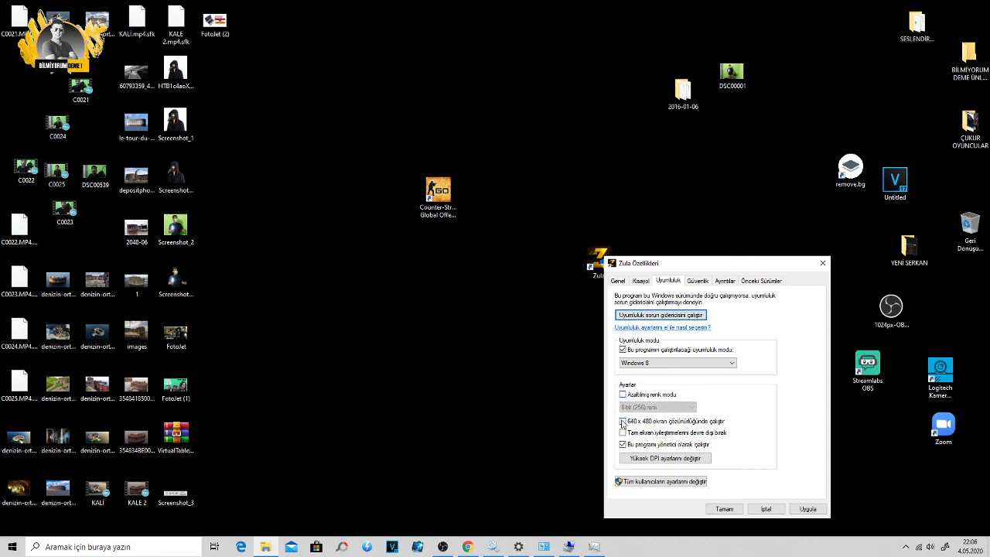
left_click(624, 423)
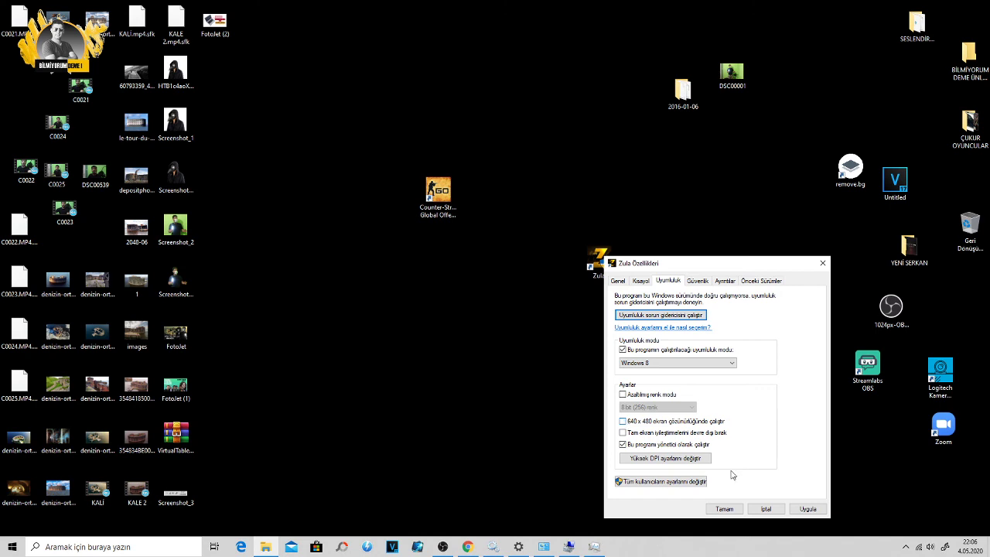
left_click(763, 509)
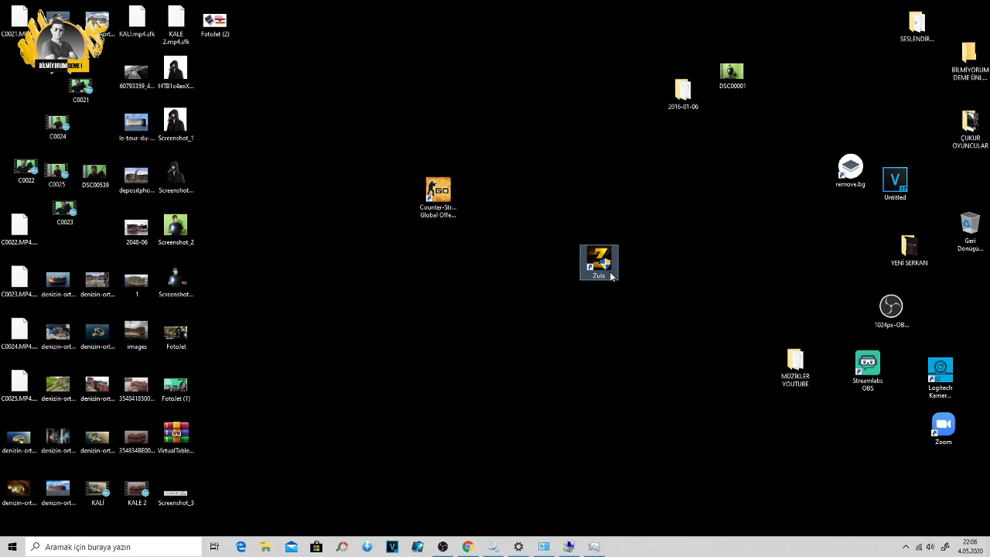
left_click_drag(611, 276, 494, 299)
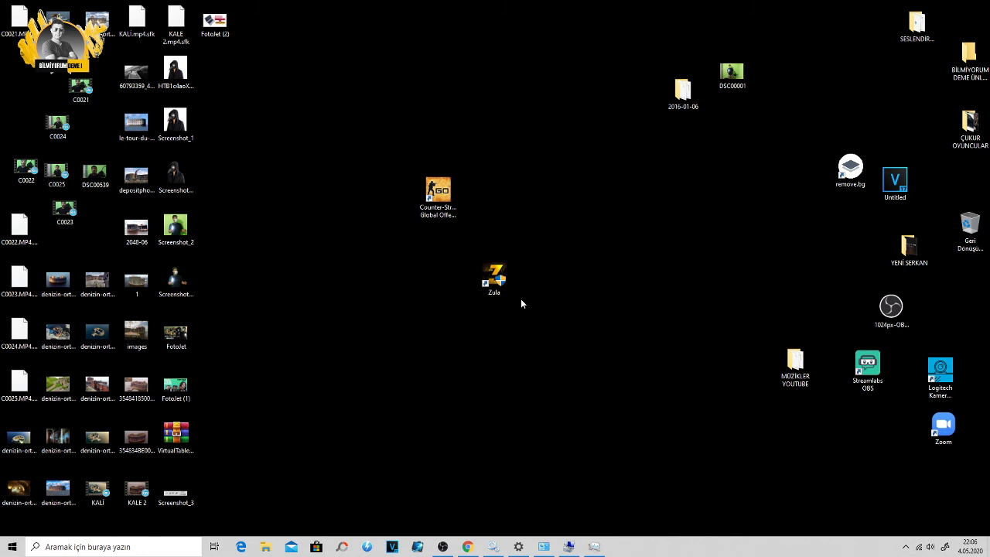
left_click_drag(493, 277, 591, 196)
left_click(592, 195)
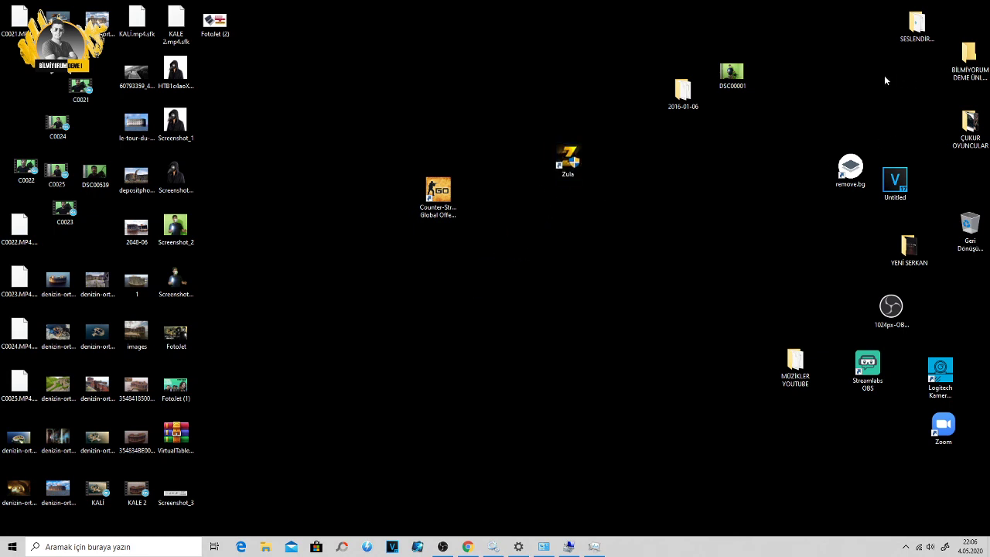
left_click_drag(627, 15, 246, 12)
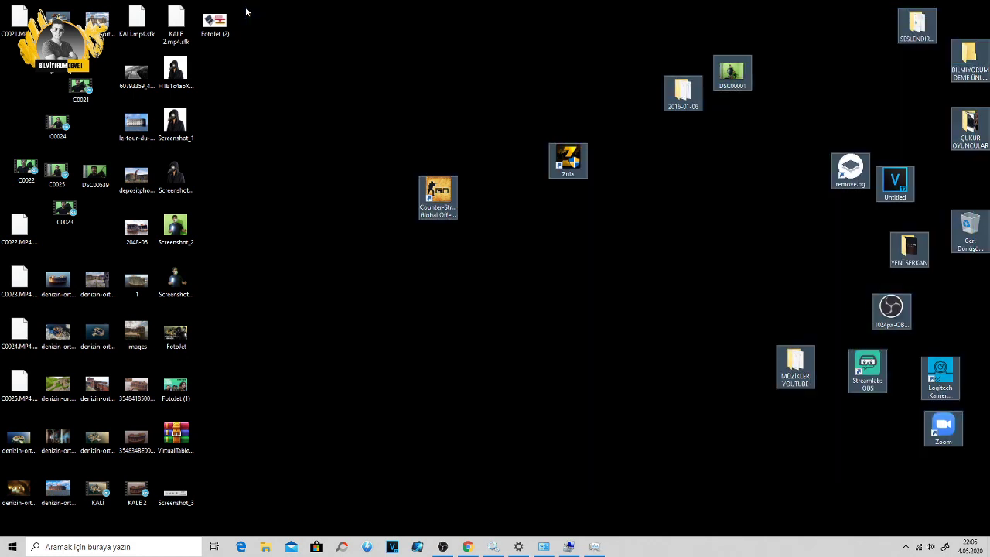
mouse_move(242, 9)
left_mouse_down()
mouse_move(779, 319)
mouse_move(982, 507)
mouse_move(966, 310)
mouse_move(672, 36)
mouse_move(315, 5)
mouse_move(245, 12)
left_mouse_up()
left_click(255, 21)
Switch to OBS Studio
left_click(443, 548)
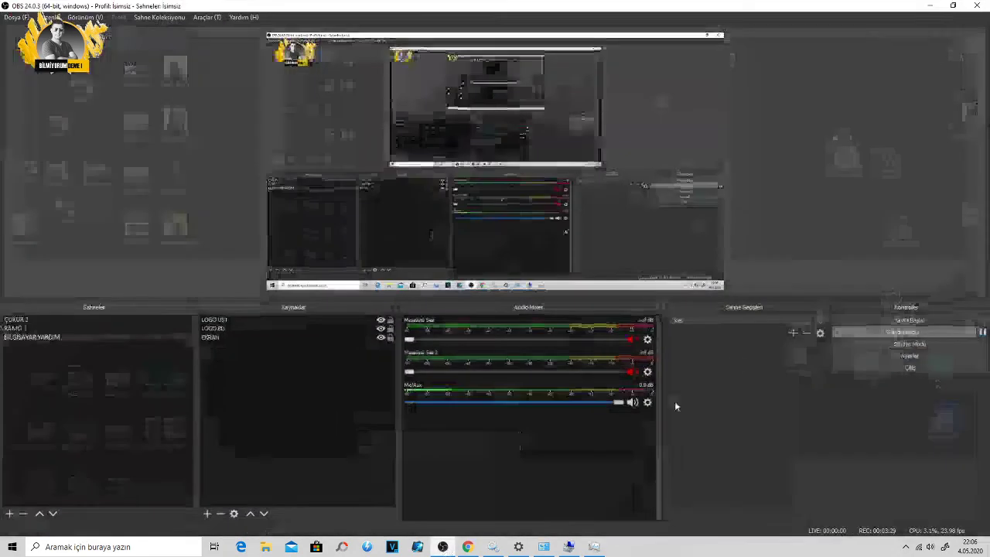